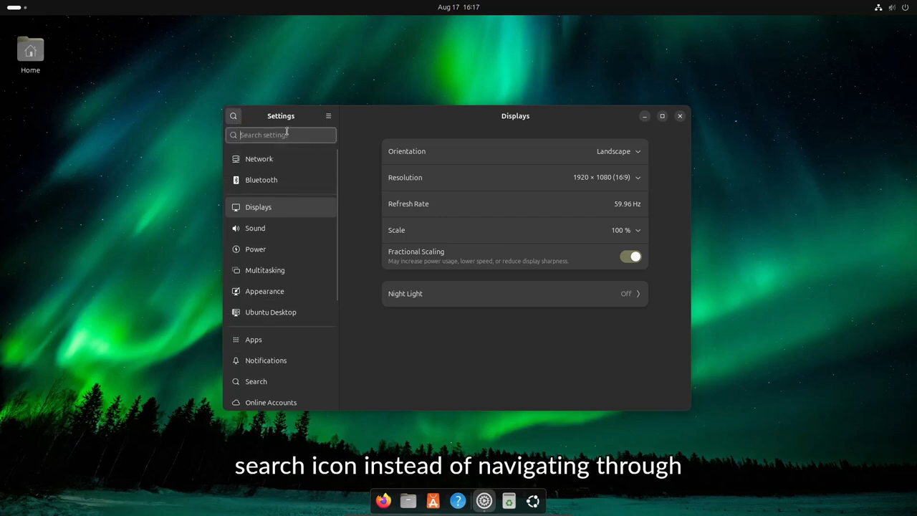
Scroll back up on the Displays page of Settings
scroll(258, 213, "up", 3)
scroll(263, 217, "up", 2)
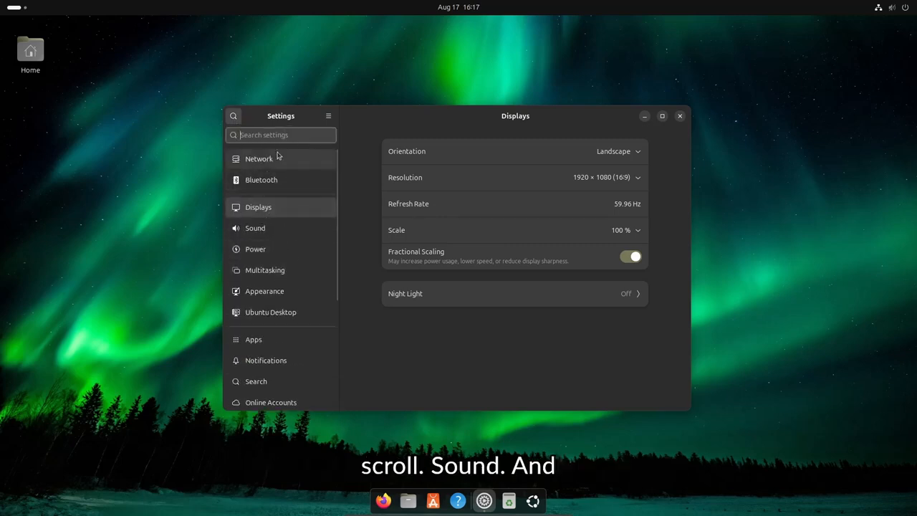
Search for 'sound' and open the Sound settings page
type("sound")
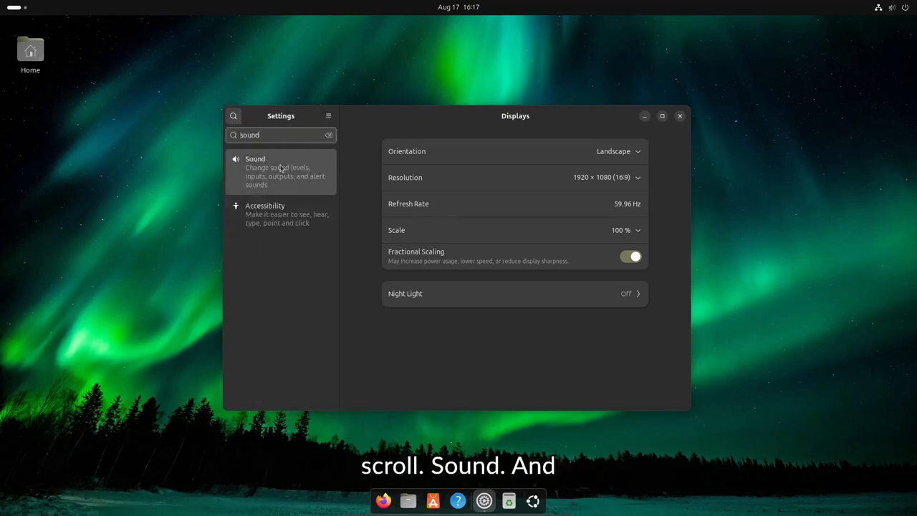
left_click(258, 172)
scroll(480, 208, "down", 1)
scroll(472, 198, "up", 1)
scroll(591, 235, "up", 2)
scroll(590, 227, "up", 1)
Keep the current output device and raise the output volume to about 60%
left_click(573, 177)
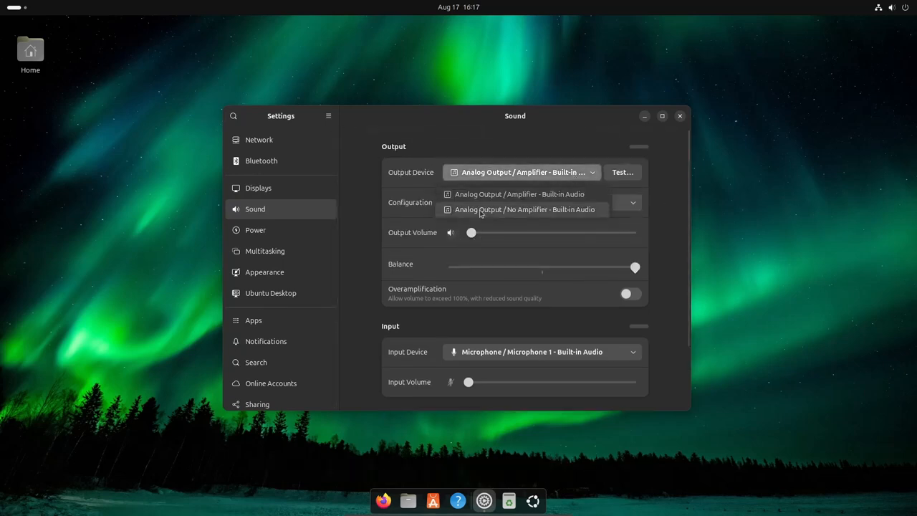
left_click(467, 189)
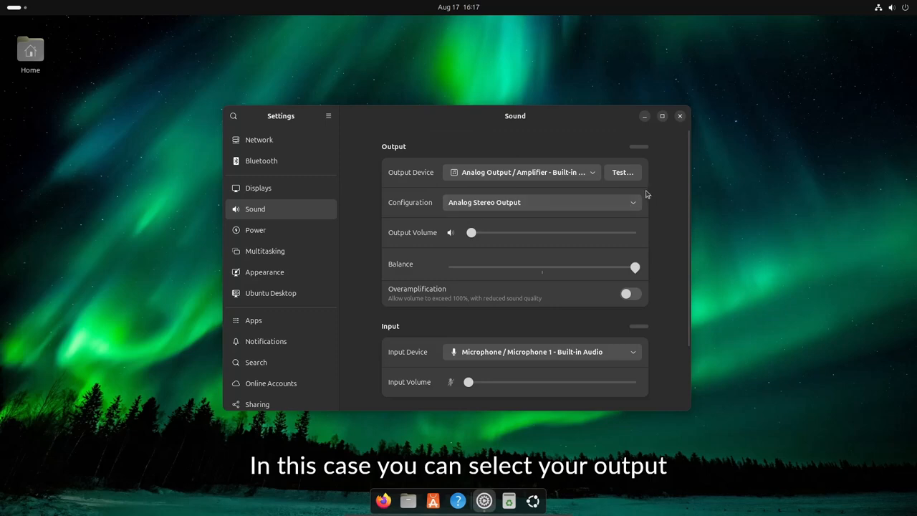
left_click_drag(471, 233, 571, 239)
scroll(561, 248, "down", 1)
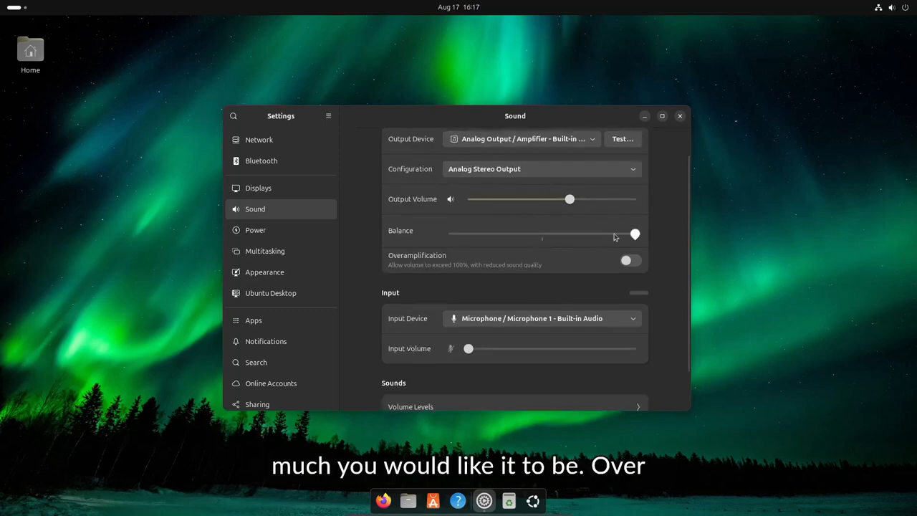
scroll(545, 249, "down", 2)
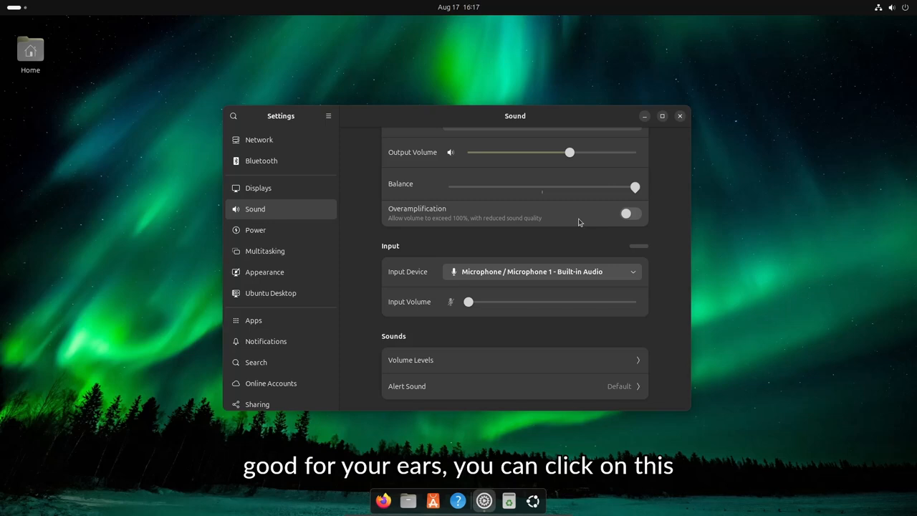
scroll(574, 227, "up", 1)
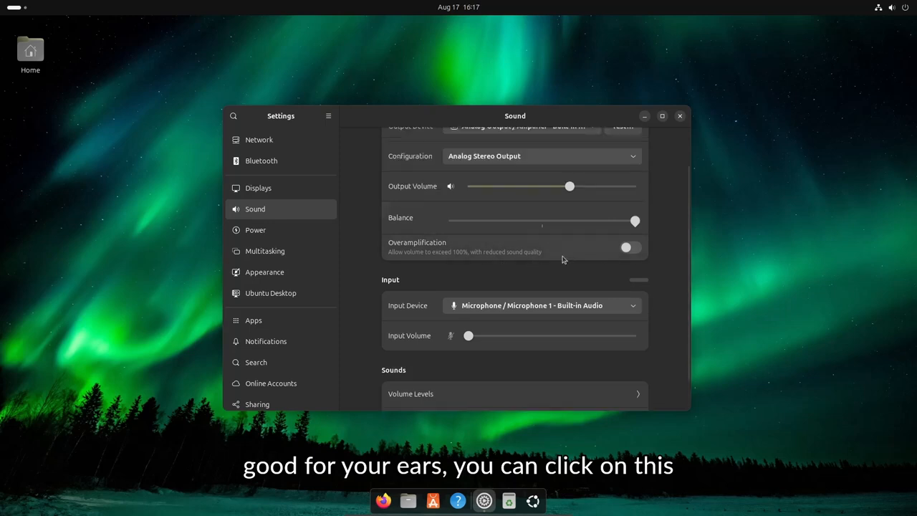
Set Microphone 2 as input at zero volume, and system sounds volume near maximum
scroll(563, 261, "down", 2)
scroll(467, 290, "up", 1)
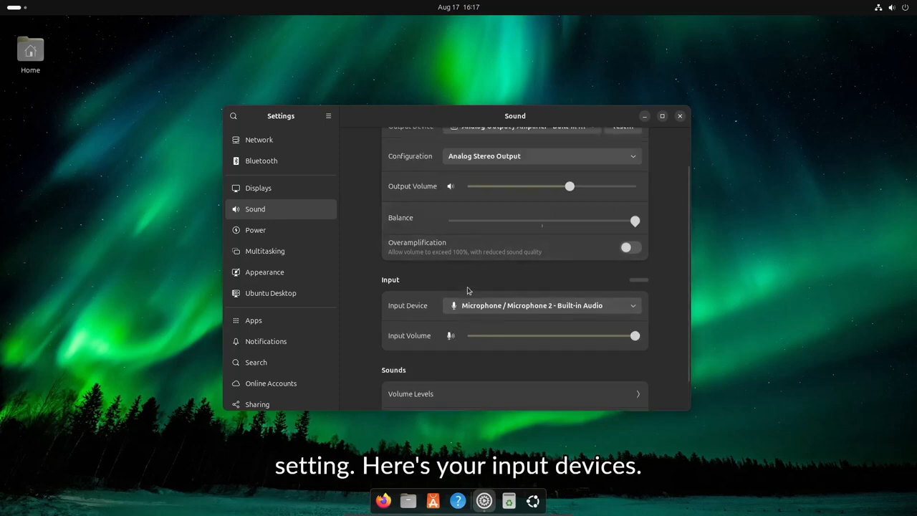
left_click_drag(532, 339, 430, 338)
scroll(498, 351, "down", 1)
left_click(552, 276)
left_click(491, 306)
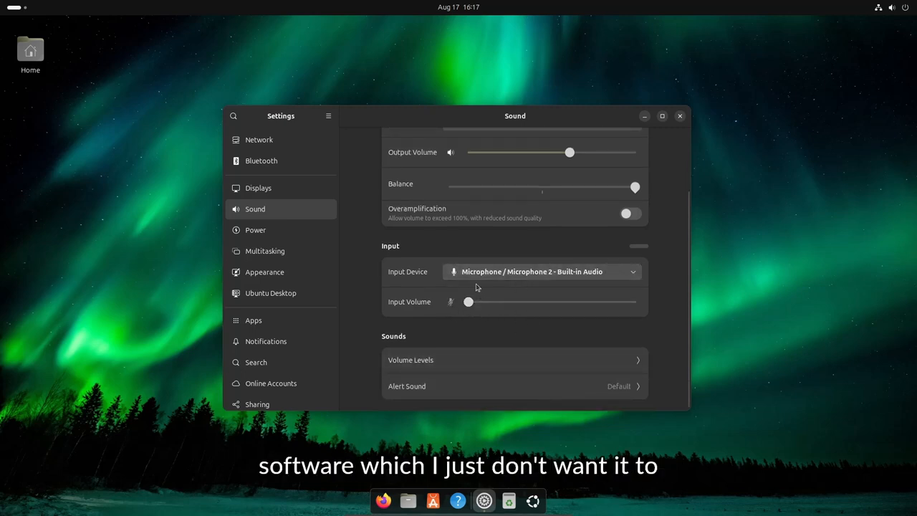
left_click(459, 361)
mouse_move(550, 172)
left_mouse_down()
mouse_move(455, 179)
mouse_move(555, 174)
left_mouse_up()
left_click(603, 135)
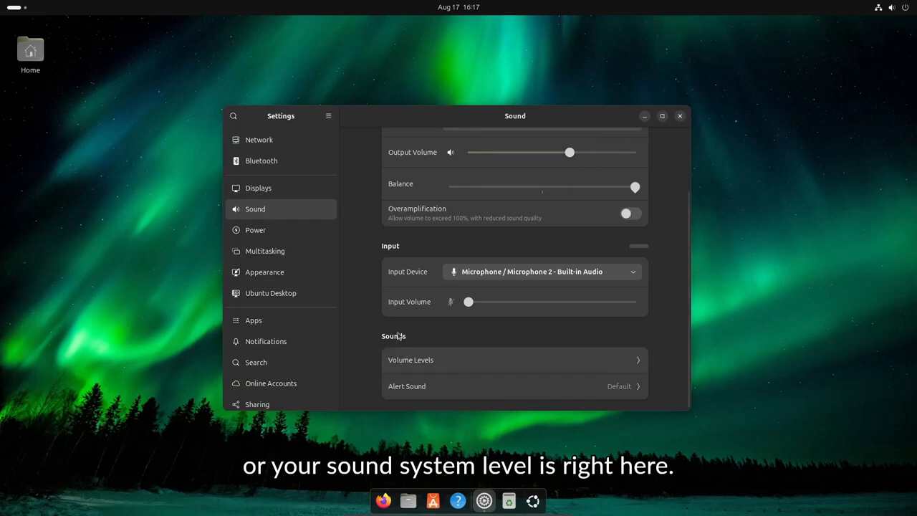
Preview the Click, String, Swing and Hum alert sounds, then leave the alert sound on Default
left_click(506, 384)
left_click(442, 258)
left_click(434, 283)
left_click(435, 308)
left_click(435, 335)
left_click(430, 312)
left_click(429, 284)
left_click(424, 258)
left_click(420, 207)
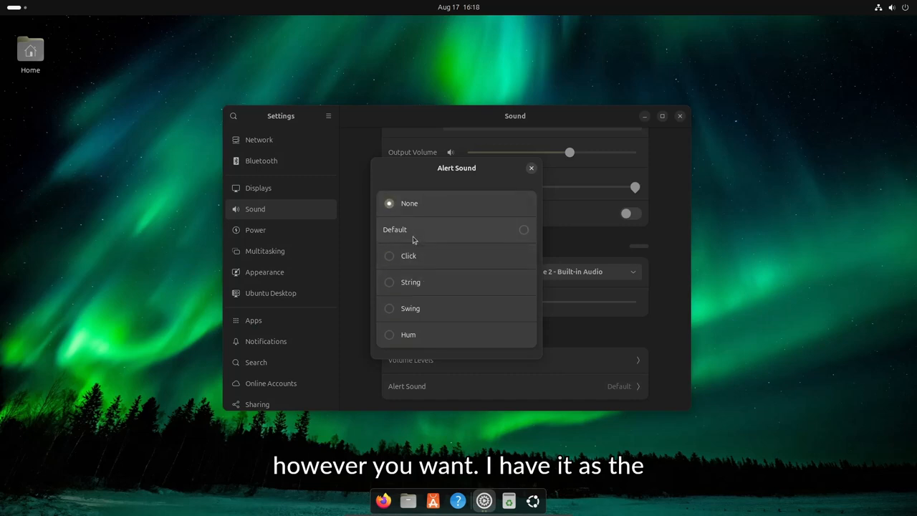
left_click(444, 229)
left_click(531, 168)
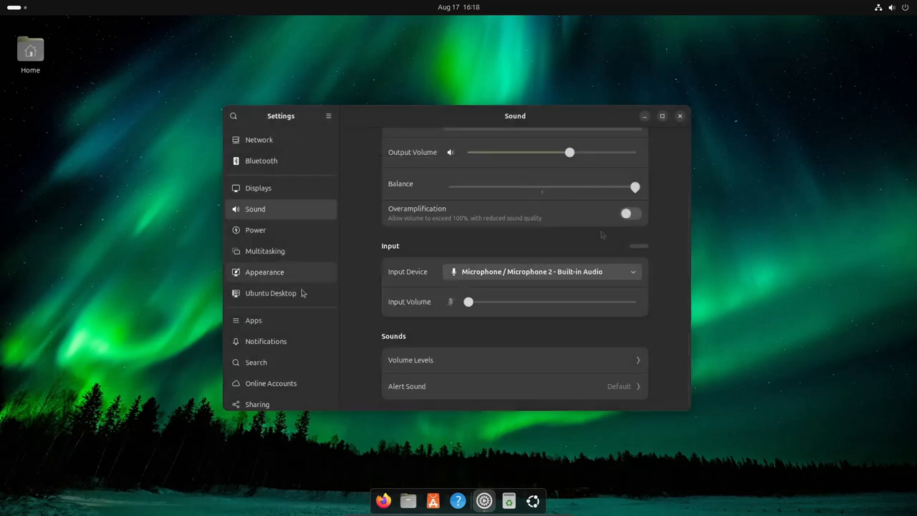
scroll(450, 260, "up", 2)
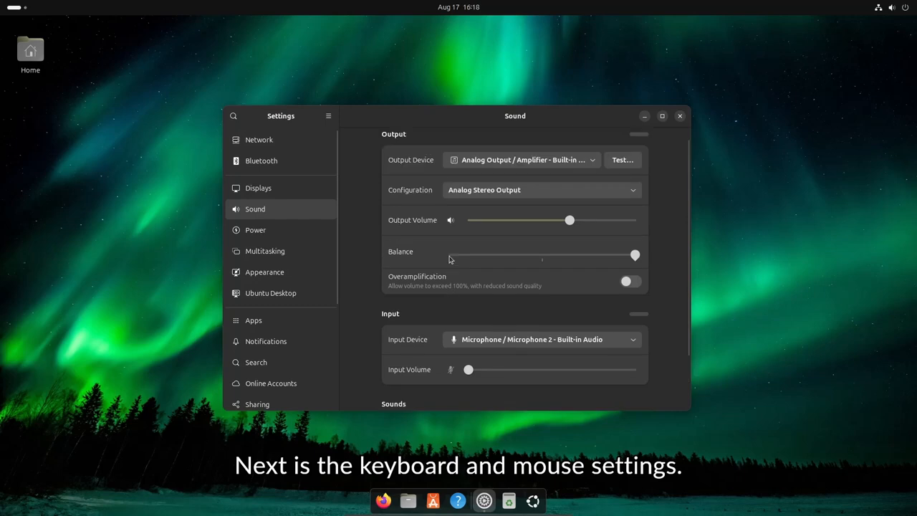
Search settings for 'keyb' and open the Keyboard page
left_click(233, 119)
type("keyb")
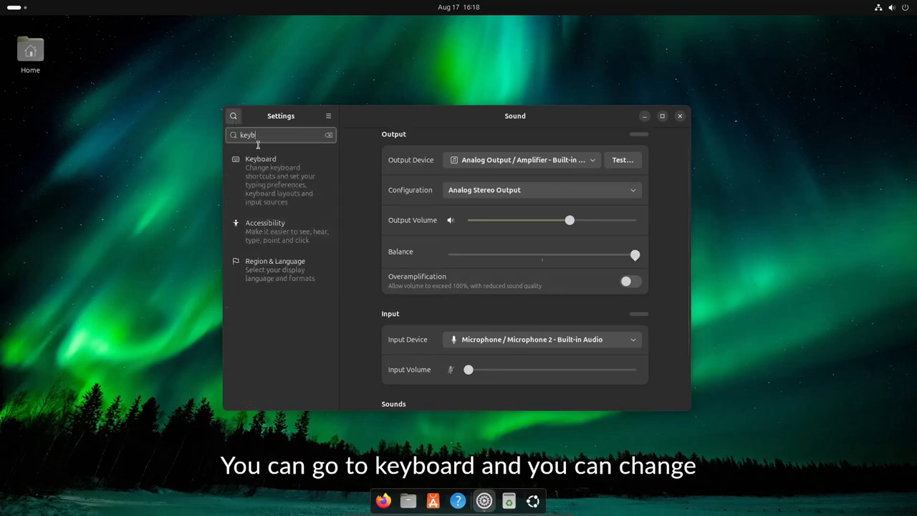
left_click(283, 179)
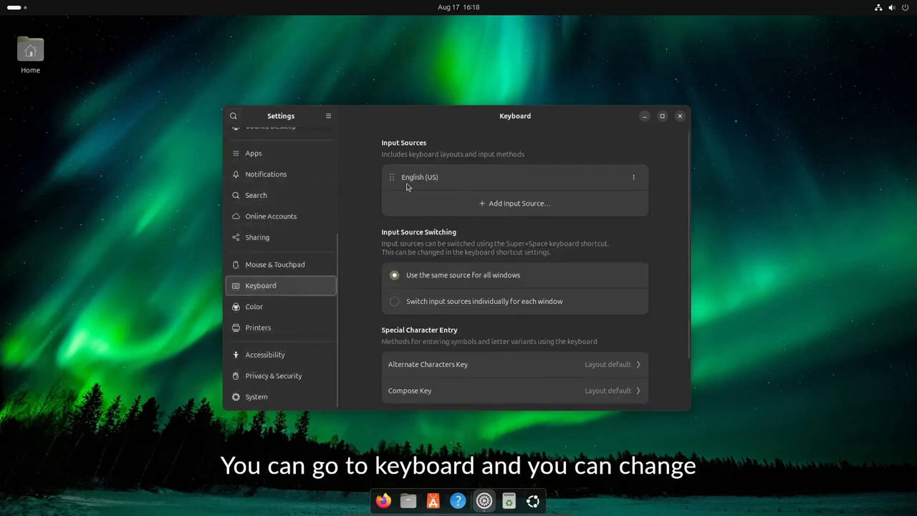
Add English (Canada) as an input source and move it above English (US)
left_click(511, 206)
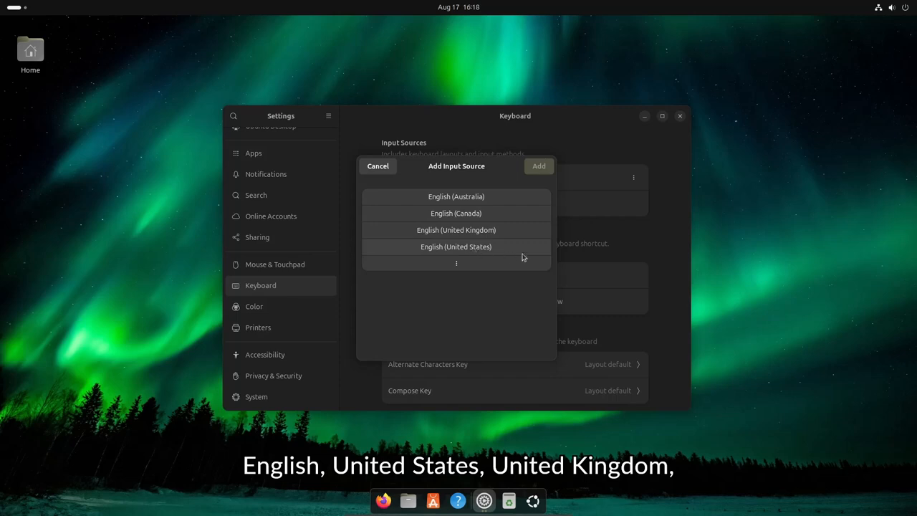
left_click(493, 215)
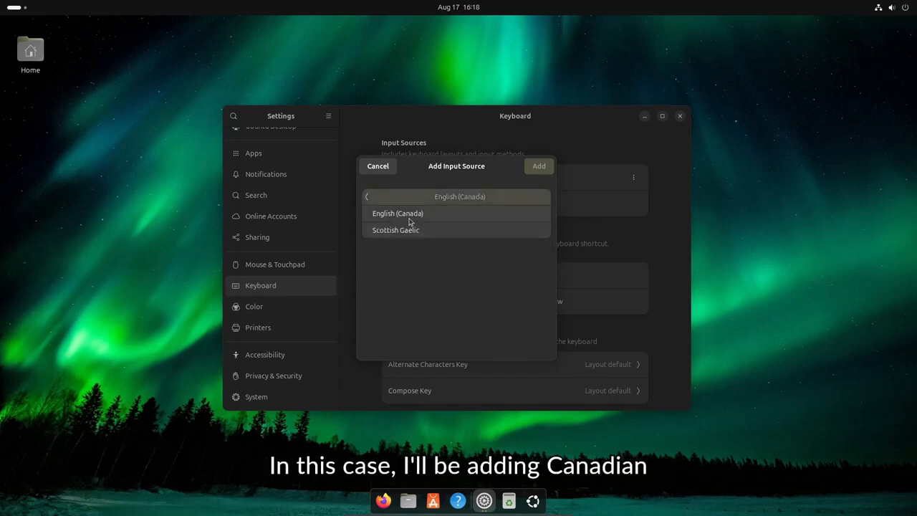
left_click(436, 213)
left_click(539, 166)
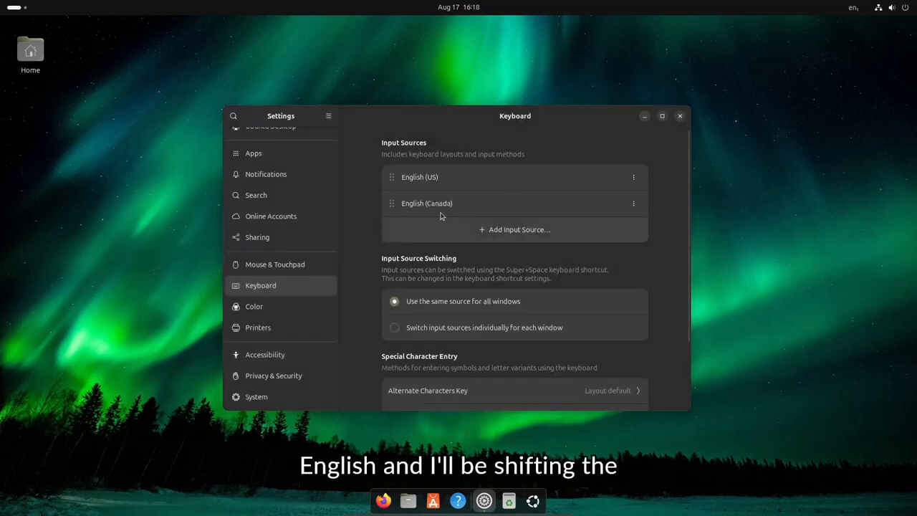
left_click_drag(399, 206, 403, 183)
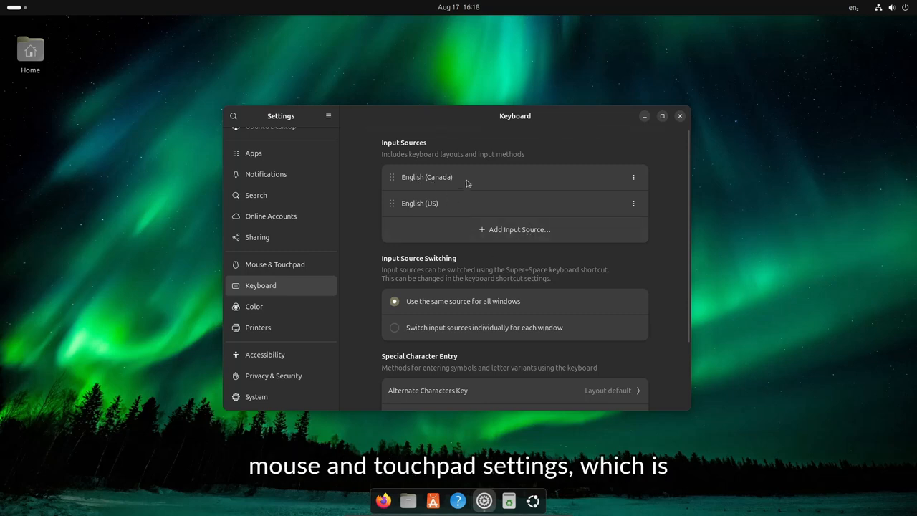
left_click(290, 266)
Try the pointer speed at slowest and fastest, then set it to the middle of its range
scroll(516, 215, "down", 2)
scroll(494, 229, "up", 2)
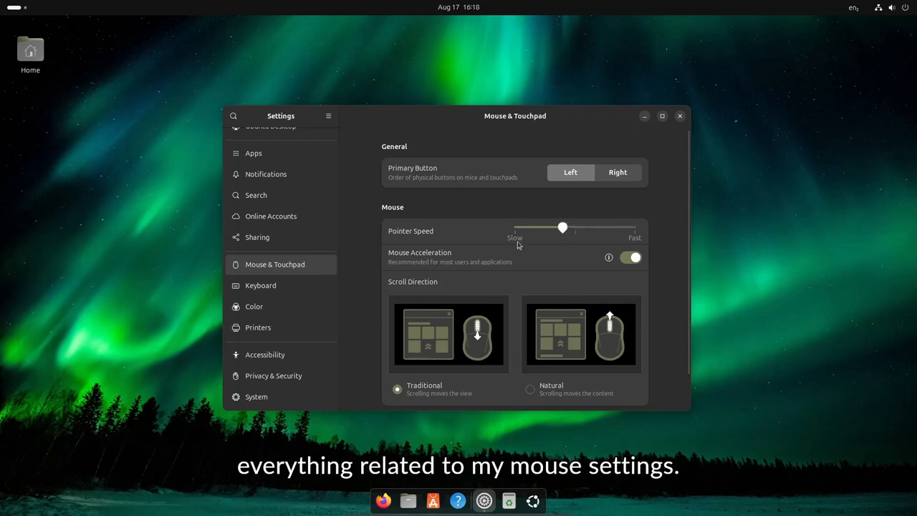
left_click_drag(574, 231, 311, 238)
scroll(528, 301, "down", 1)
scroll(523, 304, "up", 1)
left_click_drag(524, 228, 635, 228)
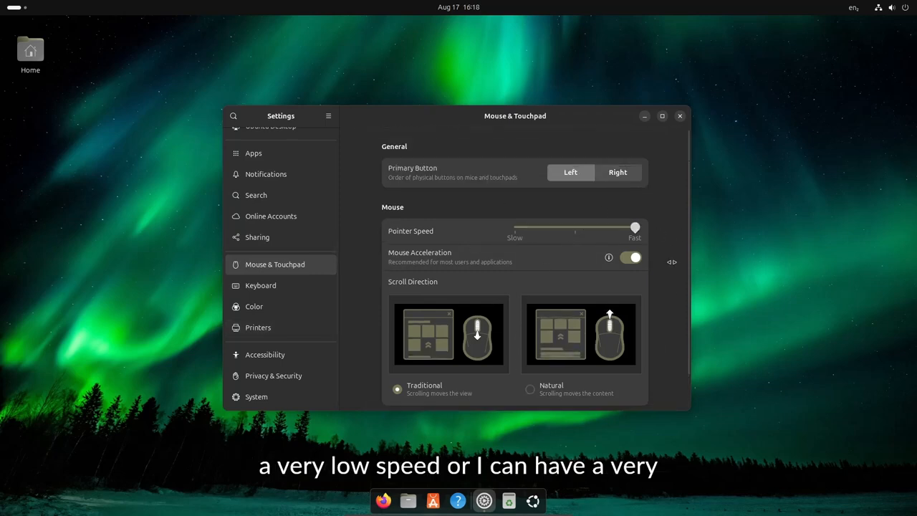
left_click(587, 230)
scroll(587, 301, "down", 1)
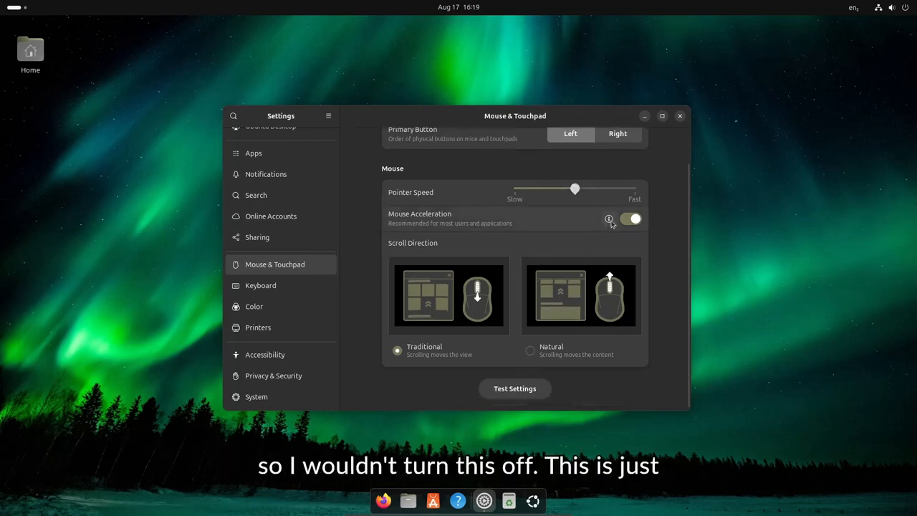
scroll(594, 225, "up", 1)
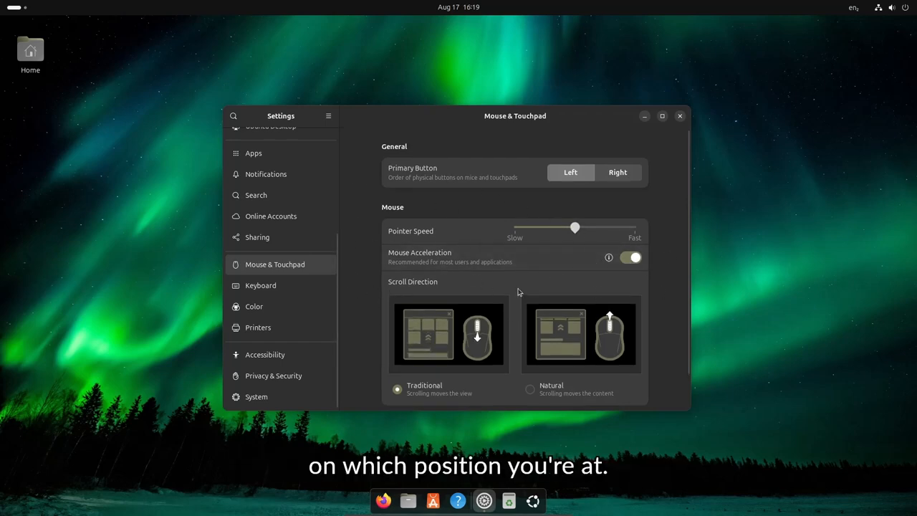
scroll(491, 298, "down", 1)
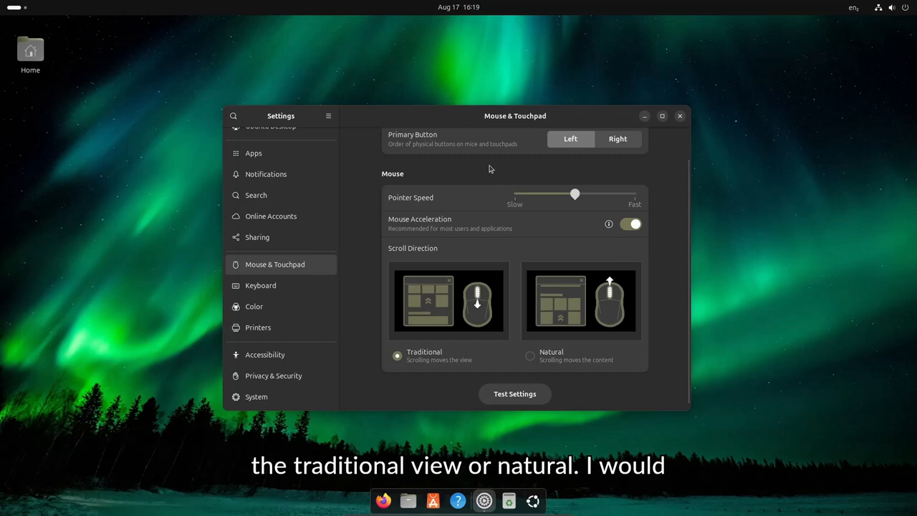
scroll(502, 312, "up", 1)
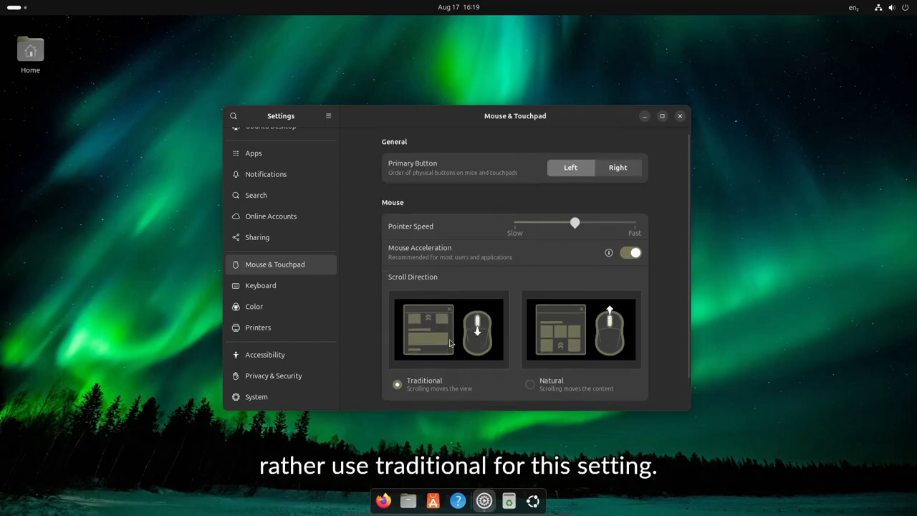
Close the Settings window and bring up the system quick settings menu
key("super+s")
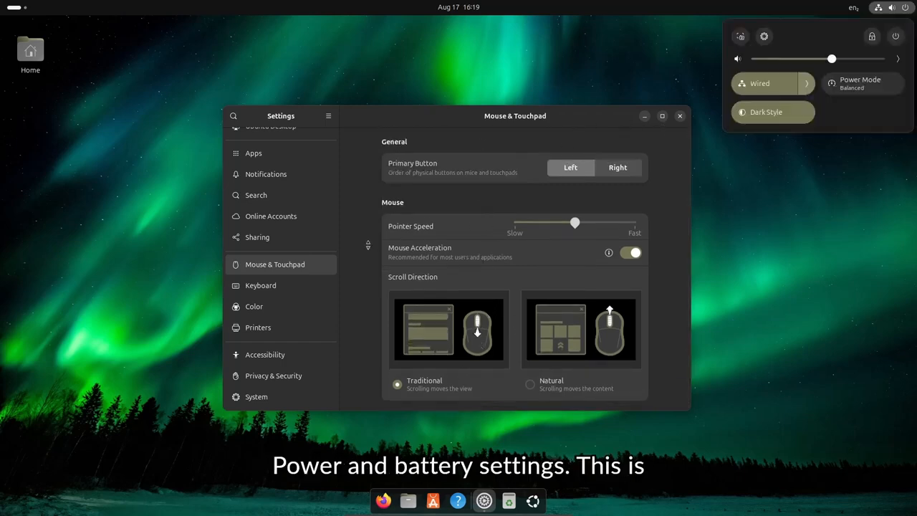
left_click(584, 111)
left_click_drag(582, 113, 617, 107)
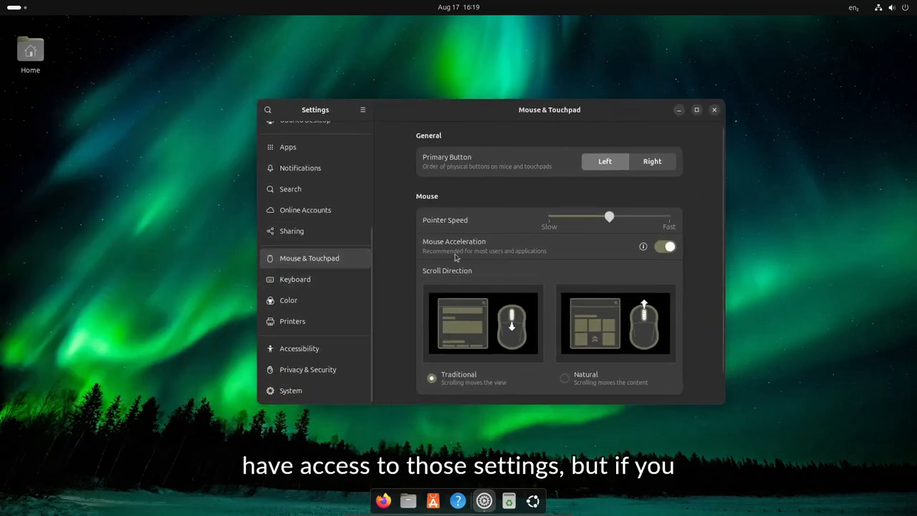
scroll(321, 269, "up", 2)
scroll(329, 280, "up", 3)
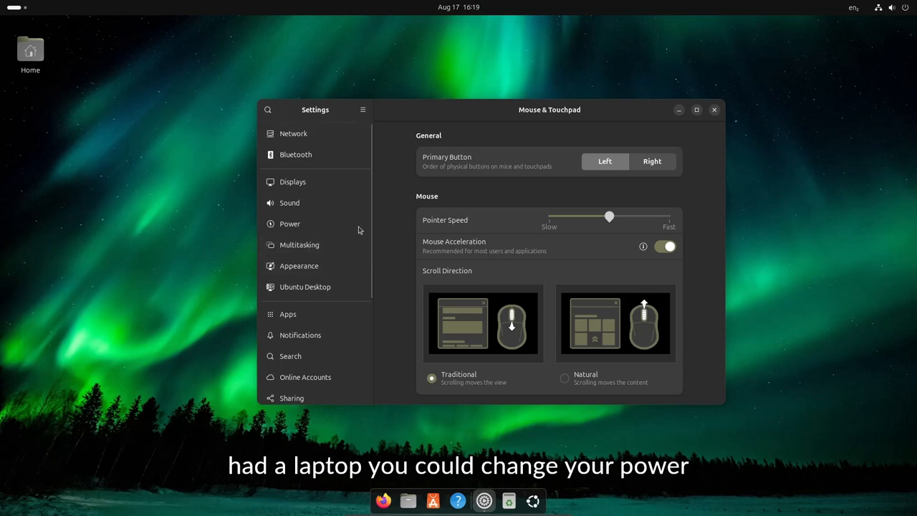
left_click(714, 109)
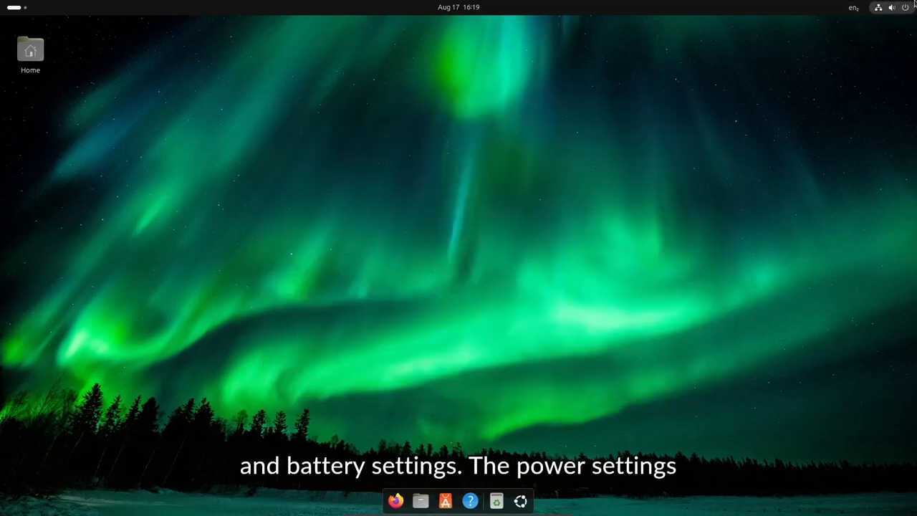
left_click(909, 7)
left_click(716, 132)
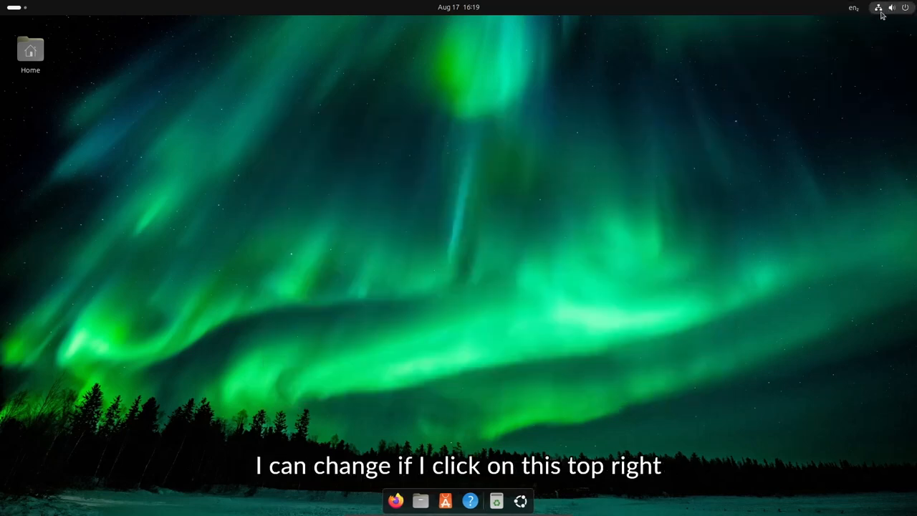
left_click(890, 11)
left_click(626, 73)
left_click(908, 3)
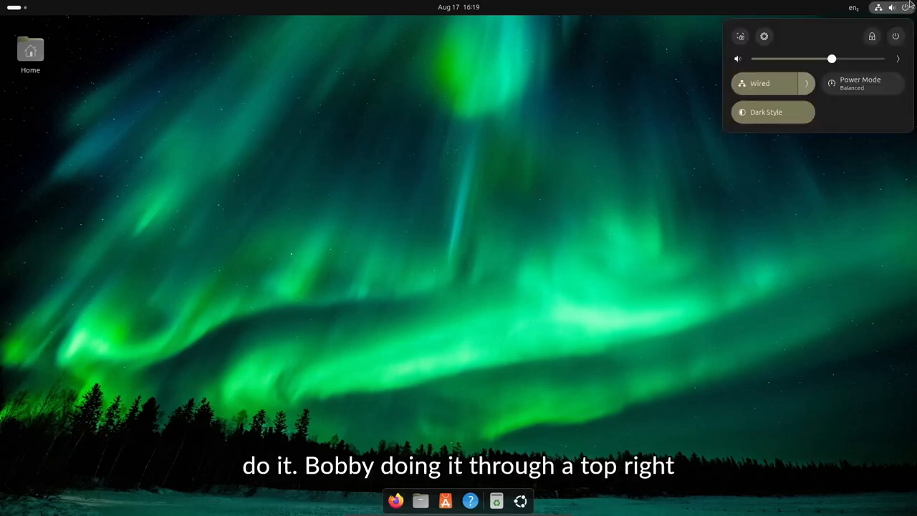
Toggle the power mode between Power Saver and Balanced, leaving it on Balanced
left_click(871, 94)
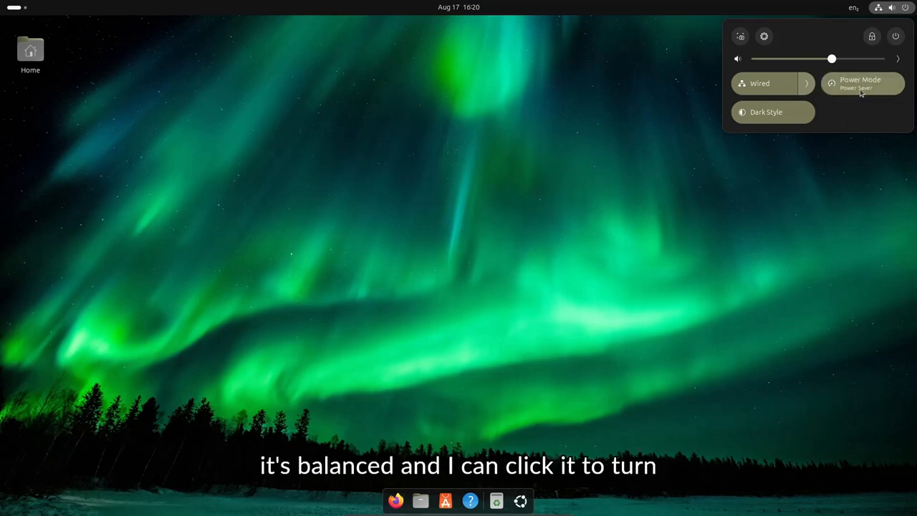
left_click(858, 93)
left_click(868, 94)
left_click(866, 91)
left_click(866, 93)
left_click(856, 92)
left_click(853, 92)
left_click(853, 89)
left_click(853, 90)
left_click(854, 86)
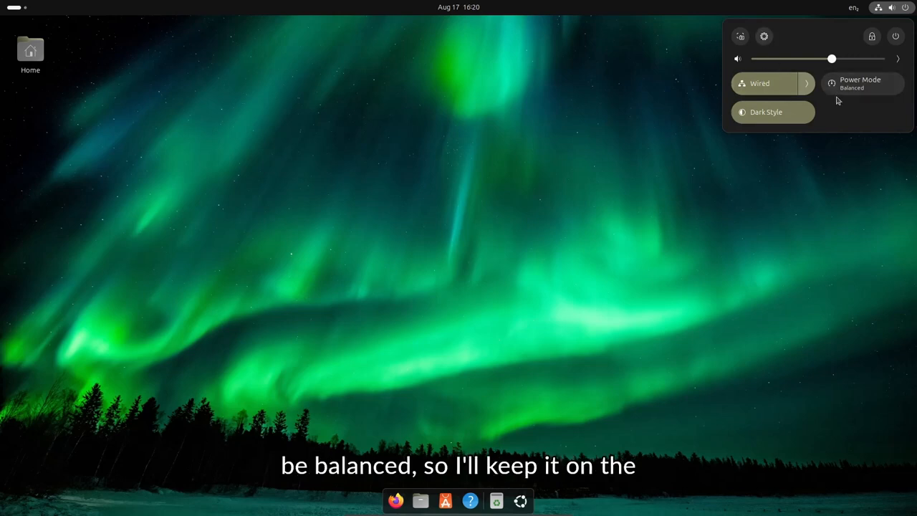
left_click(578, 240)
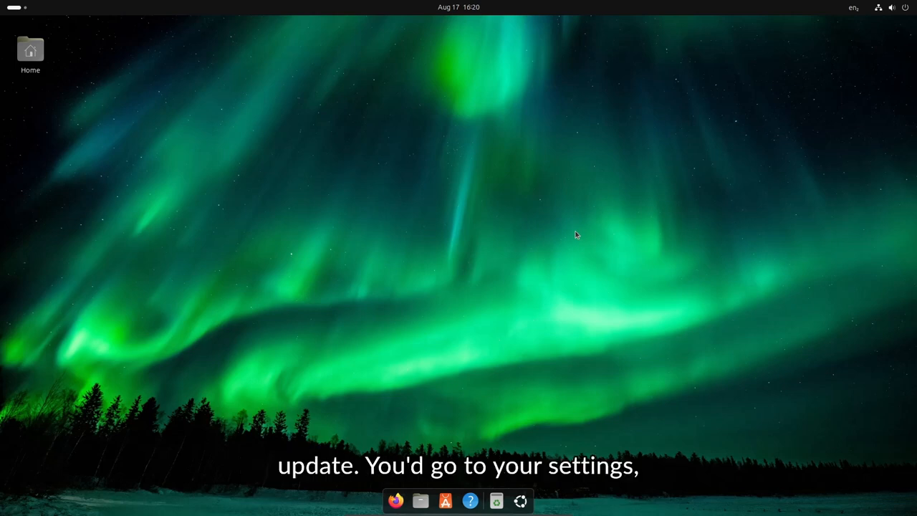
key("super")
type("sett")
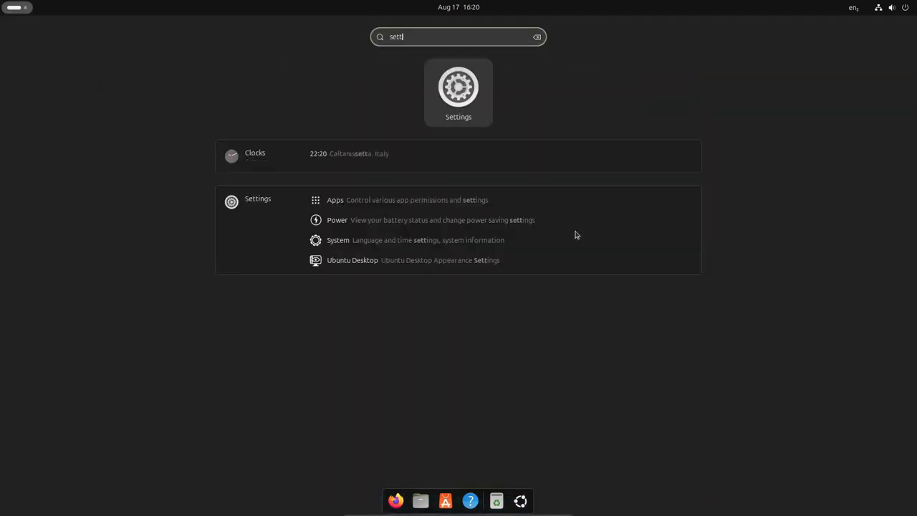
key("Return")
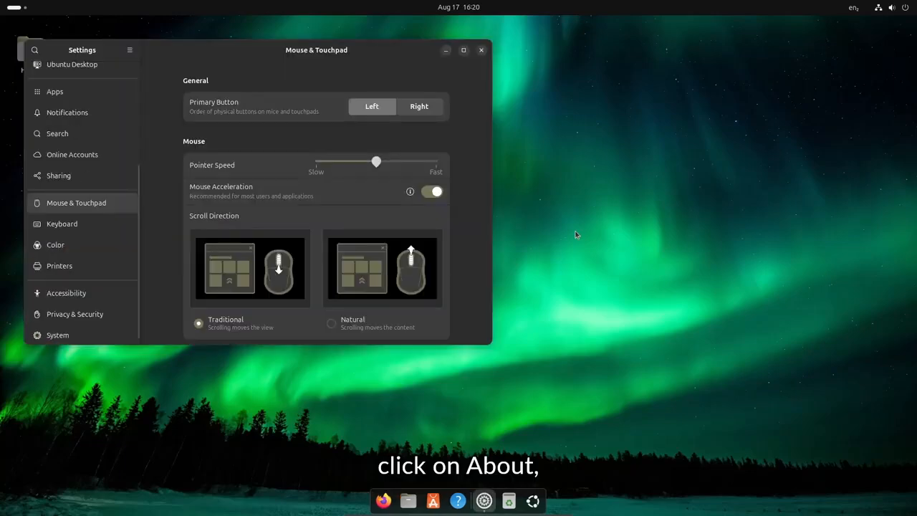
left_click_drag(310, 50, 311, 80)
left_click_drag(179, 81, 317, 83)
scroll(208, 151, "up", 5)
scroll(234, 287, "down", 5)
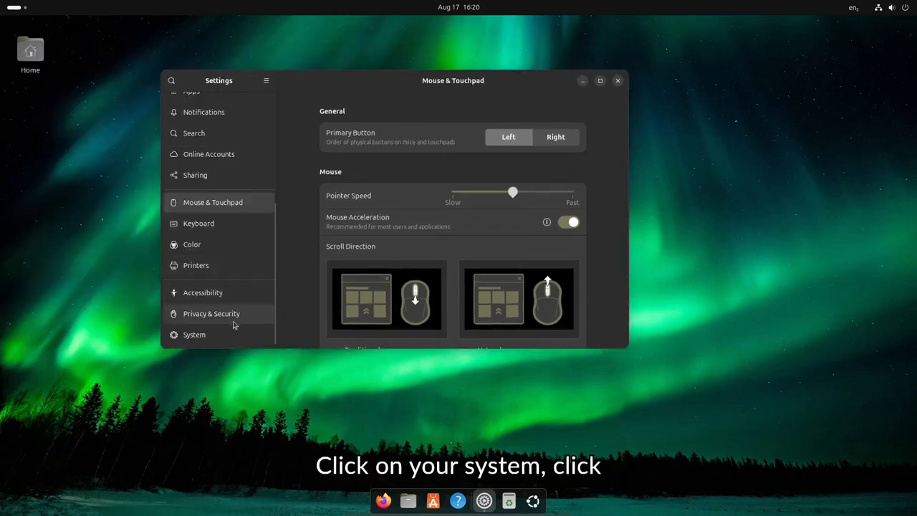
left_click(219, 337)
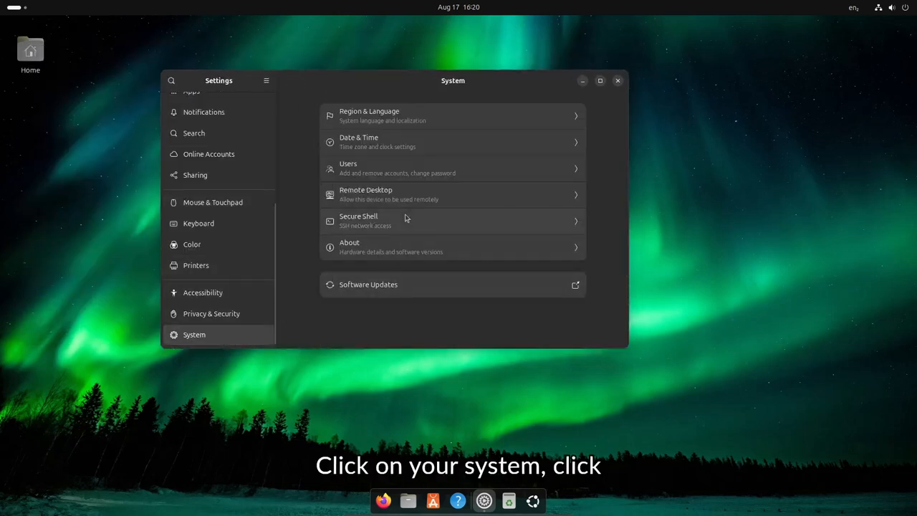
left_click(373, 249)
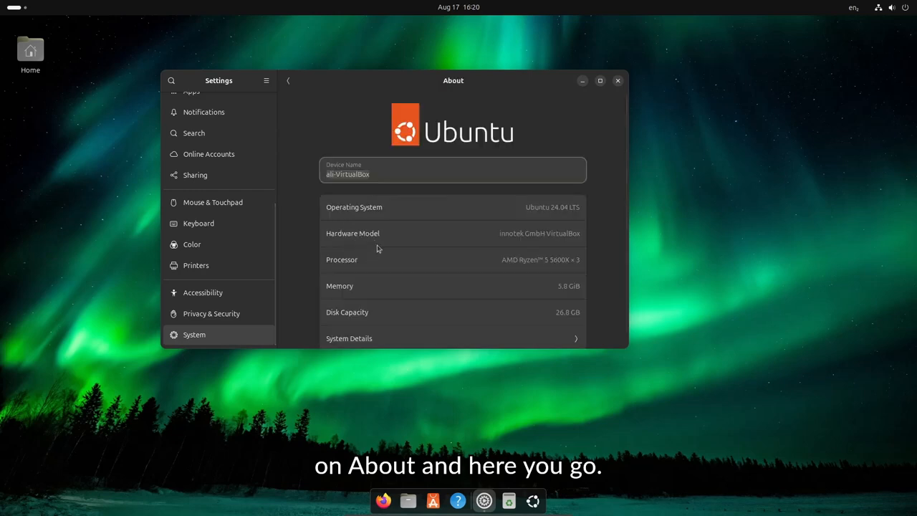
left_click(601, 81)
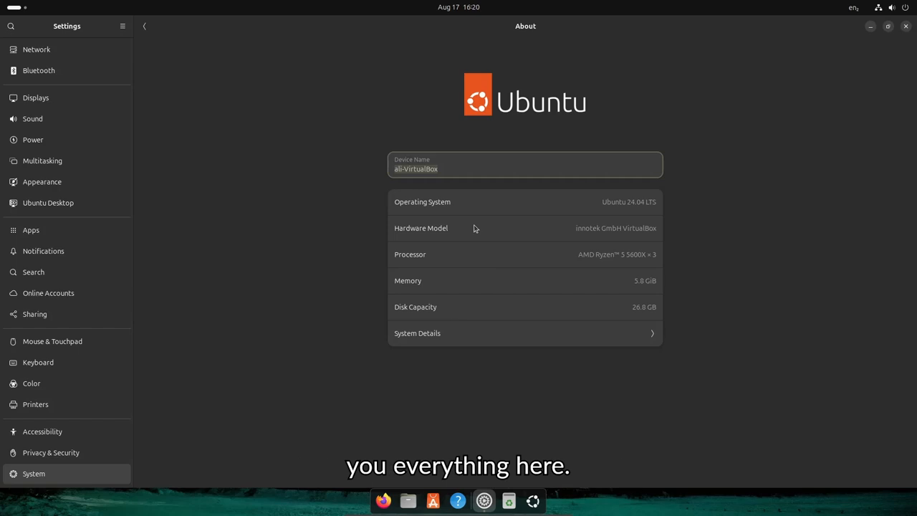
left_click(491, 323)
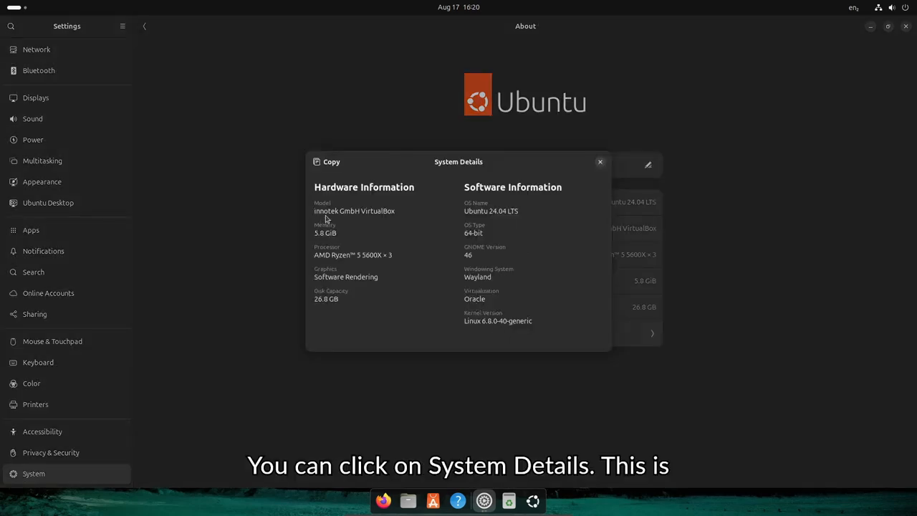
left_click(600, 163)
left_click(904, 26)
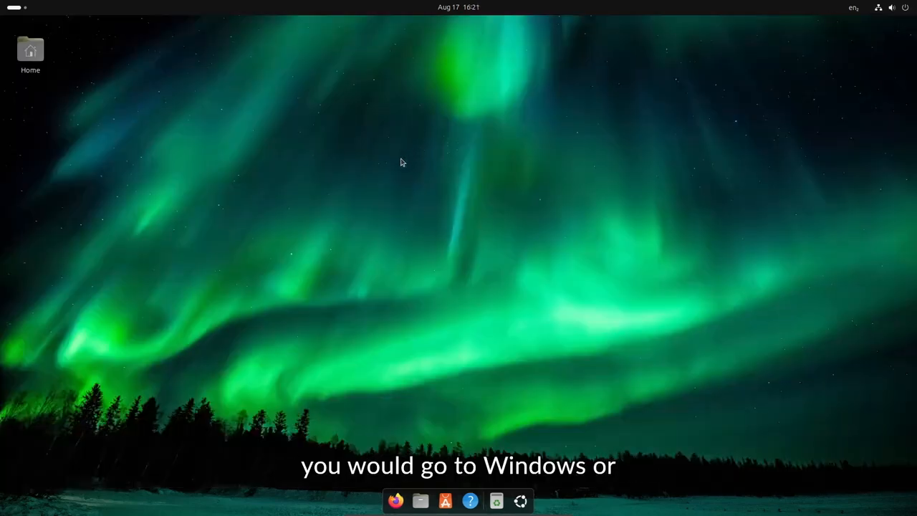
key("super")
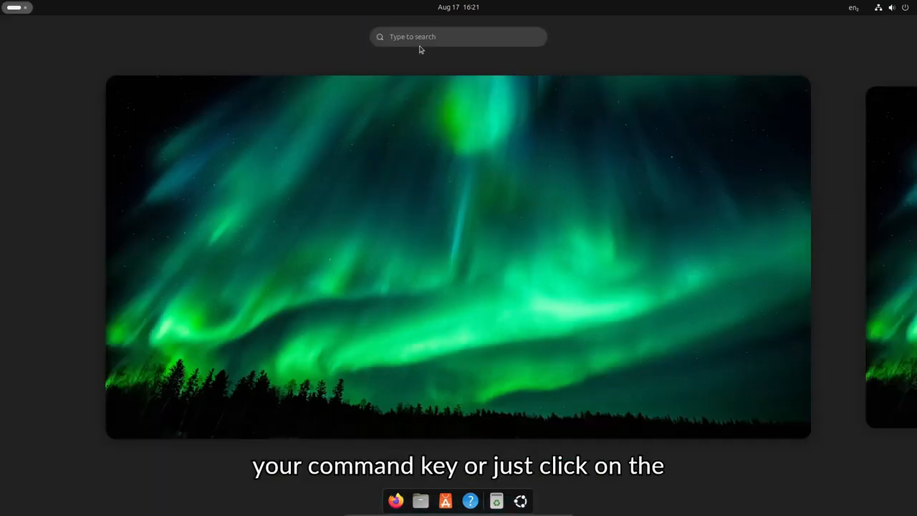
left_click(16, 8)
left_click(16, 8)
left_click(402, 35)
type("update")
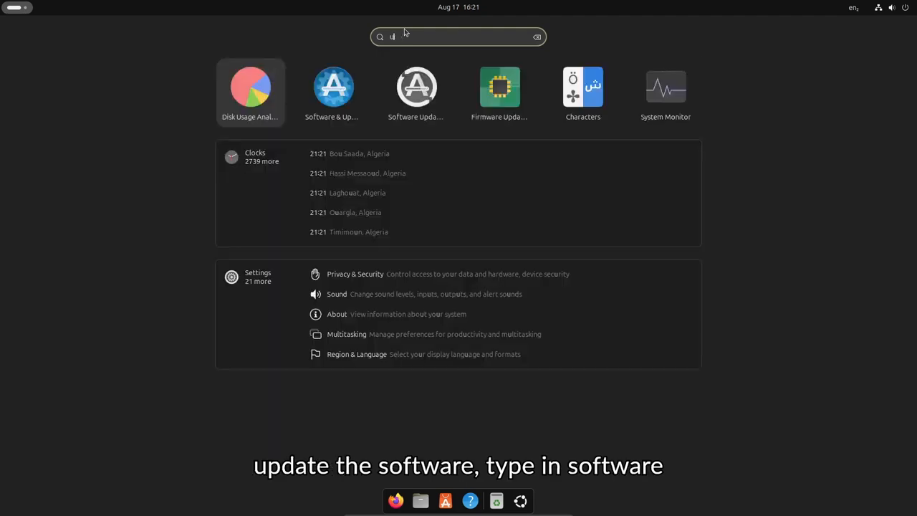
left_click(382, 96)
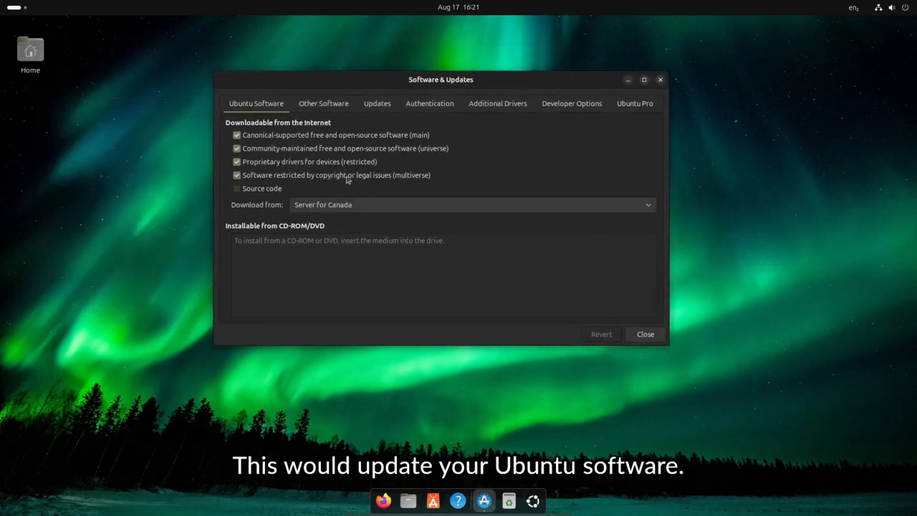
left_click(311, 108)
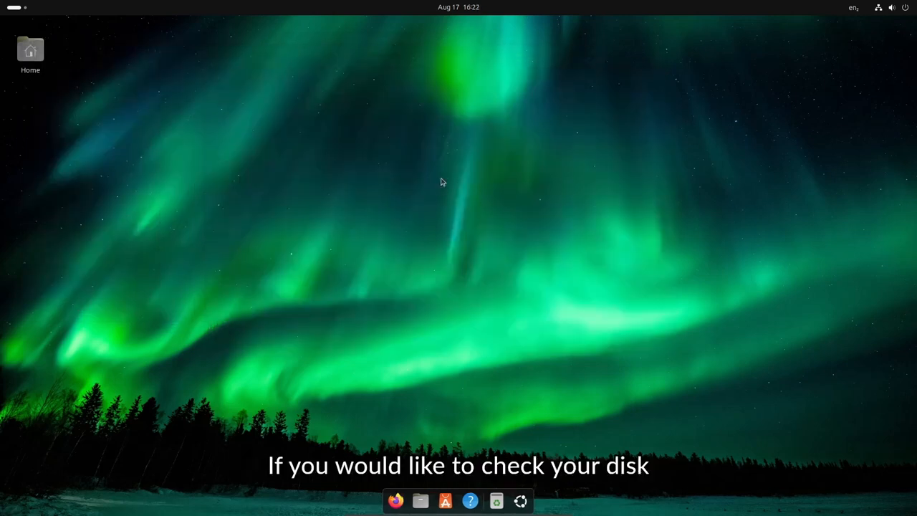
left_click(480, 6)
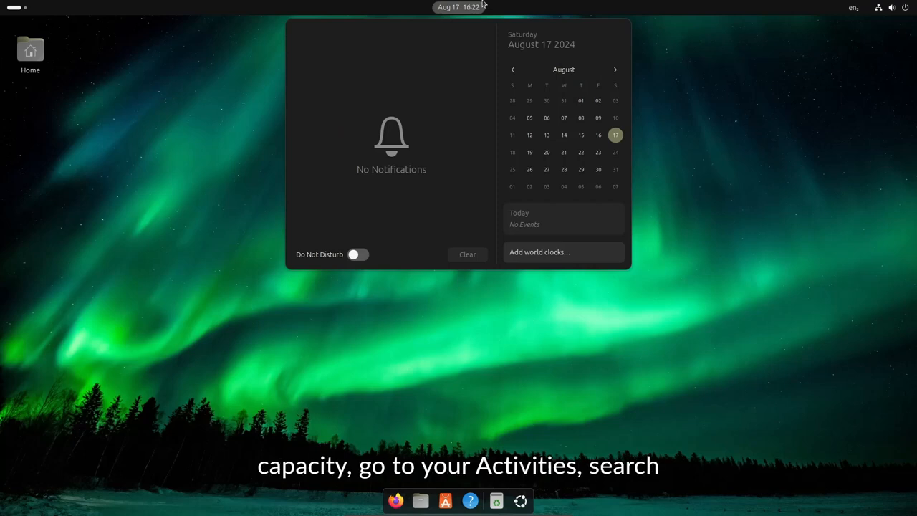
left_click(451, 174)
key("super")
type("disk")
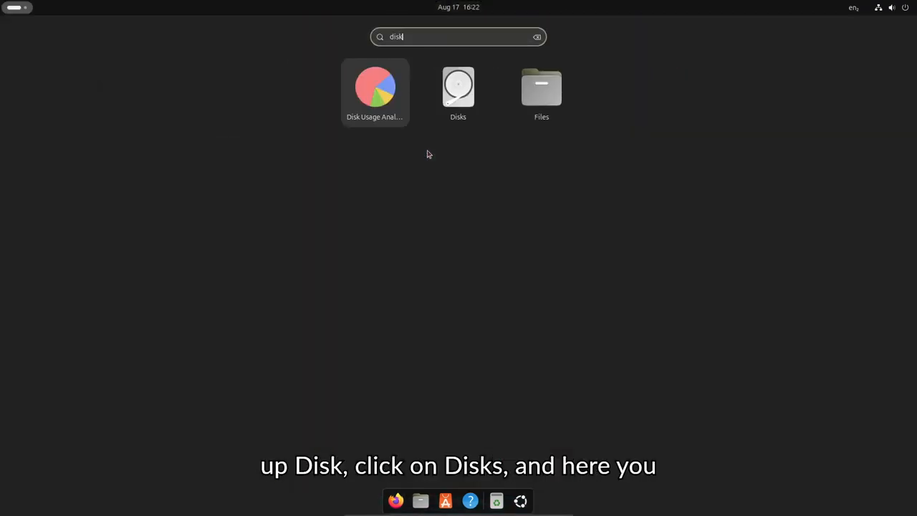
left_click(457, 100)
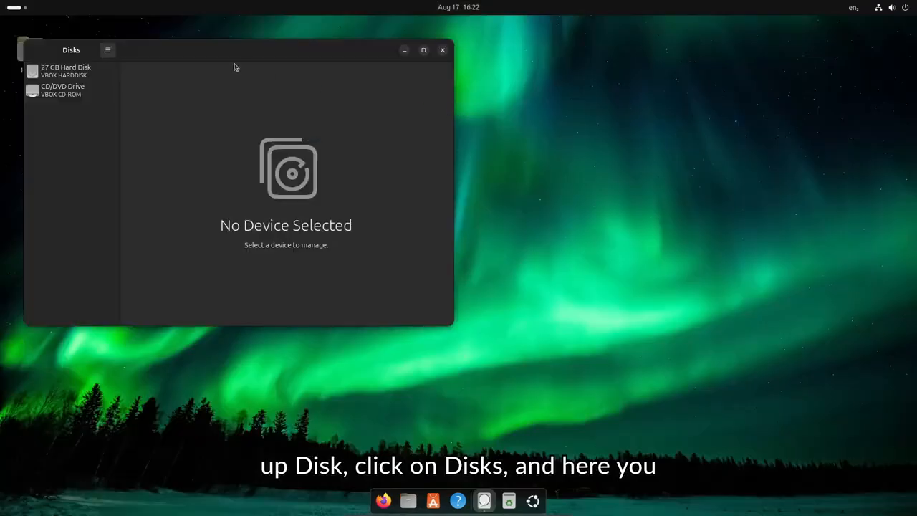
left_click(272, 126)
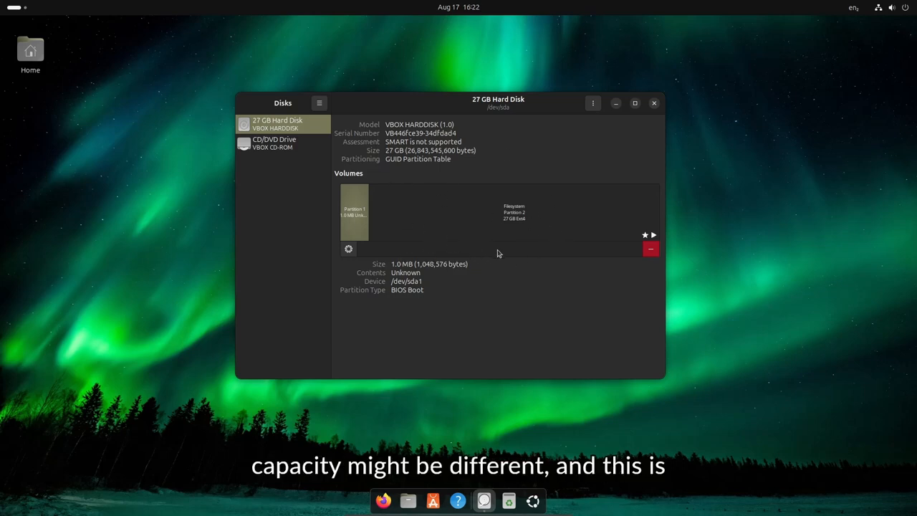
left_click(500, 227)
left_click(357, 215)
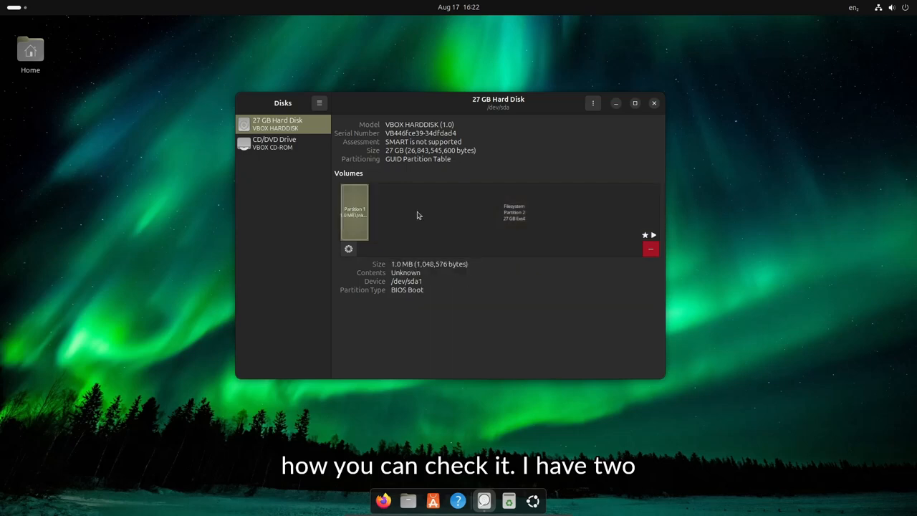
left_click(430, 215)
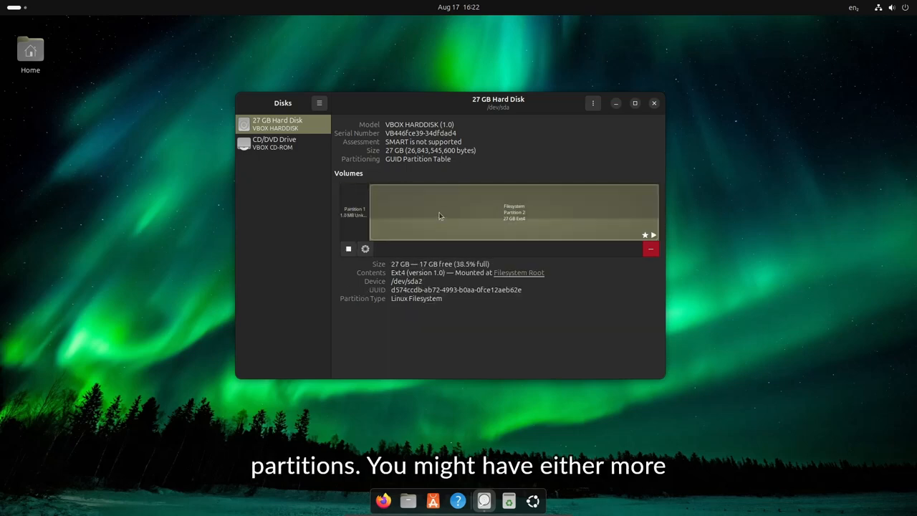
left_click(360, 213)
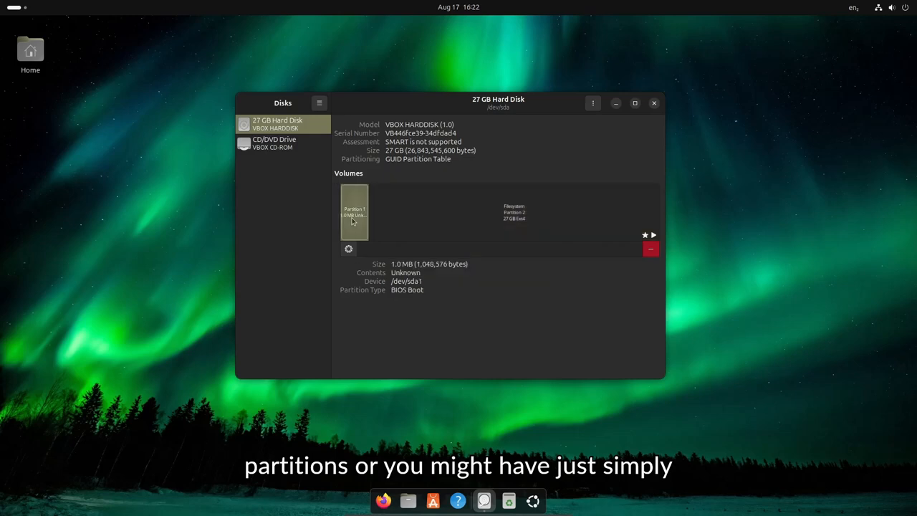
left_click(450, 224)
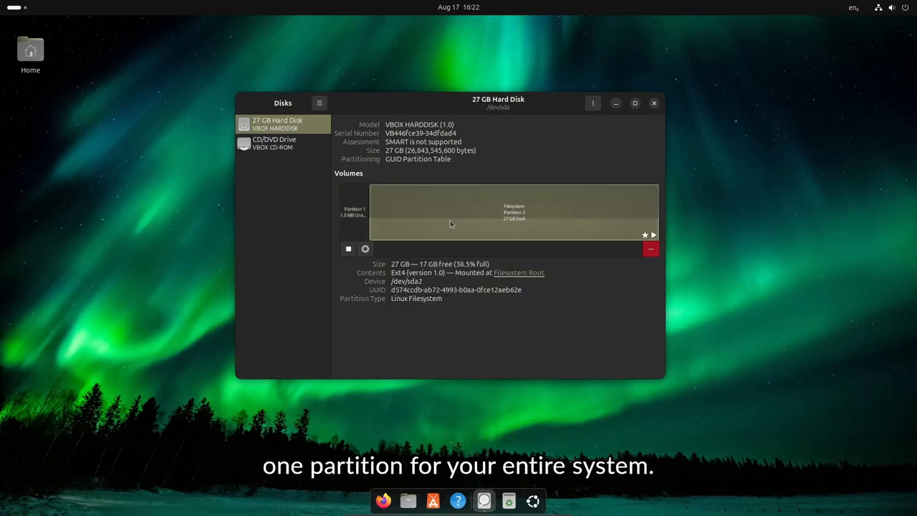
left_click(341, 218)
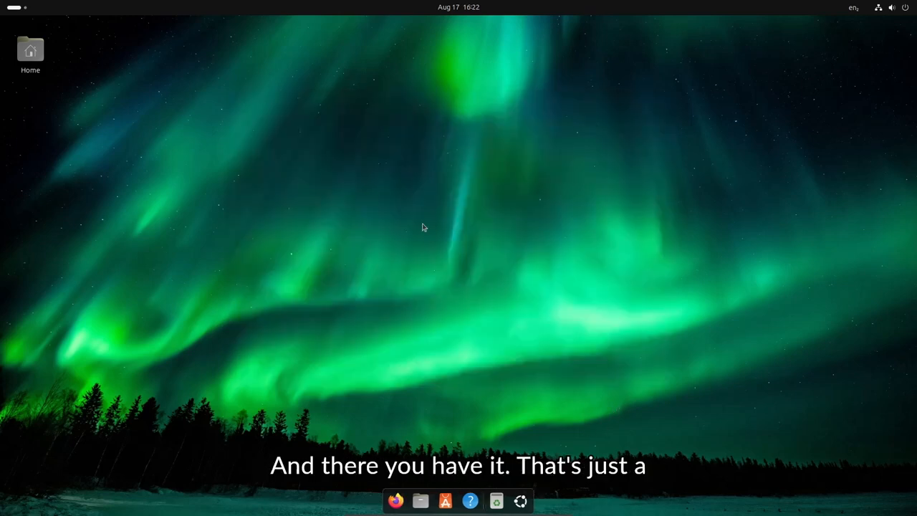
left_click_drag(282, 149, 328, 230)
Launch Settings from a 'sett' search and restore it to a smaller window
key("super")
type("sett")
key("Return")
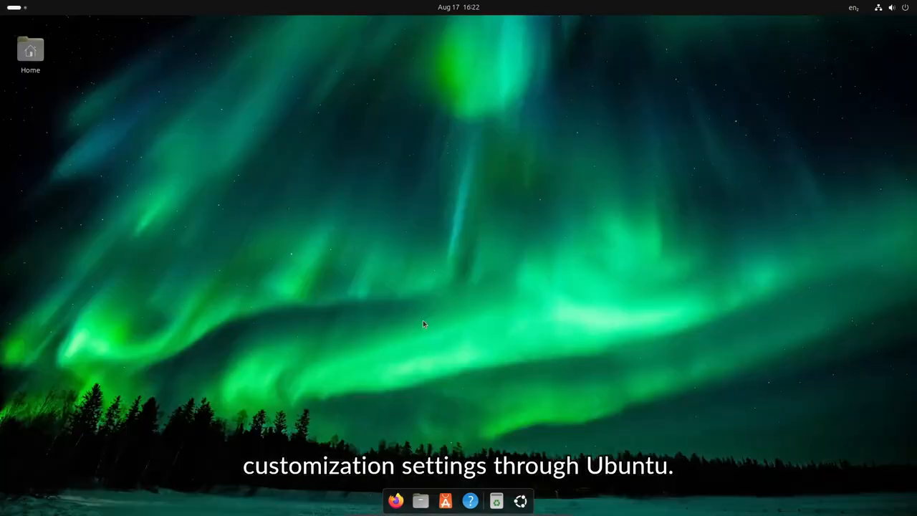
left_click_drag(71, 30, 323, 127)
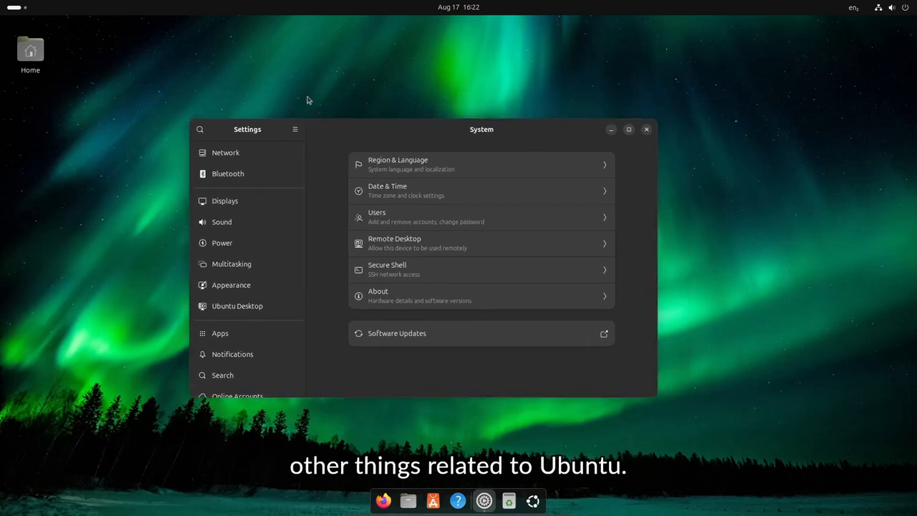